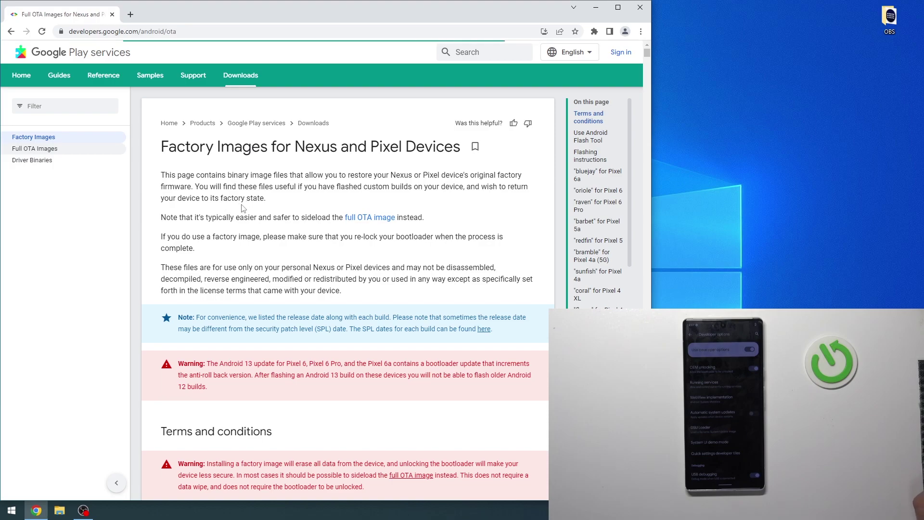
- Scroll to the raven table and locate the 13.0.0 Pixel 6 Pro OTA entry
scroll(280, 189, "down", 10)
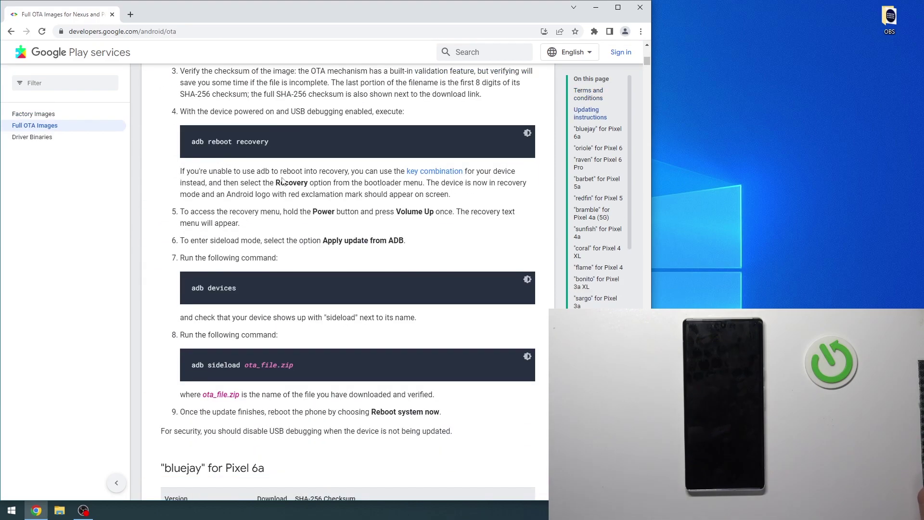
scroll(282, 183, "up", 8)
scroll(283, 178, "down", 5)
scroll(282, 178, "down", 12)
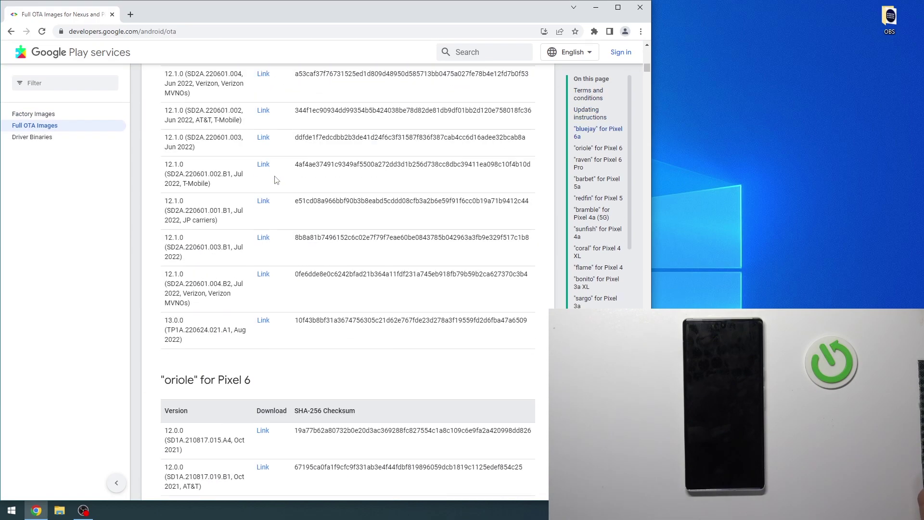
scroll(241, 212, "up", 6)
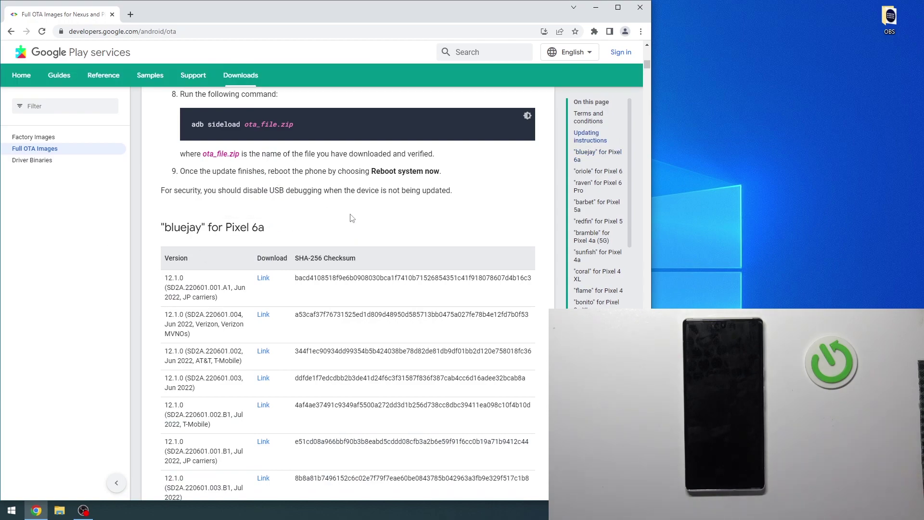
scroll(354, 217, "down", 15)
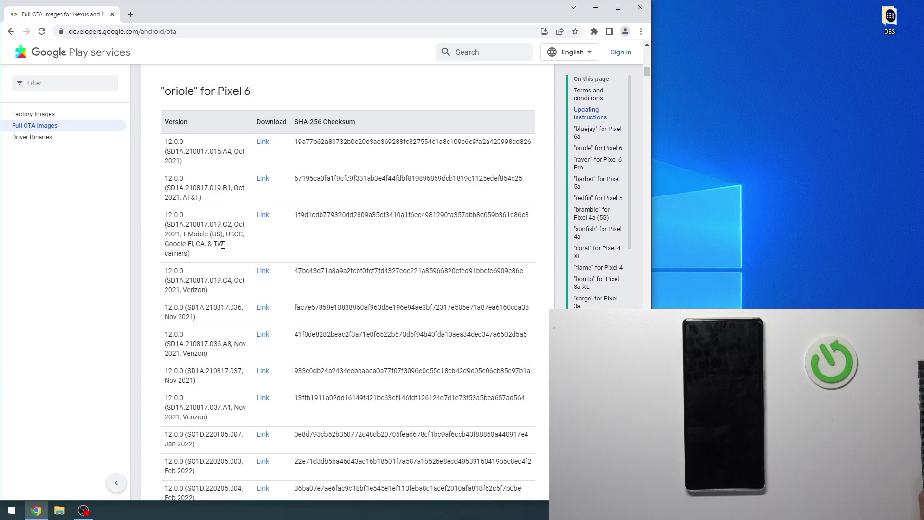
scroll(232, 235, "up", 2)
scroll(232, 235, "down", 20)
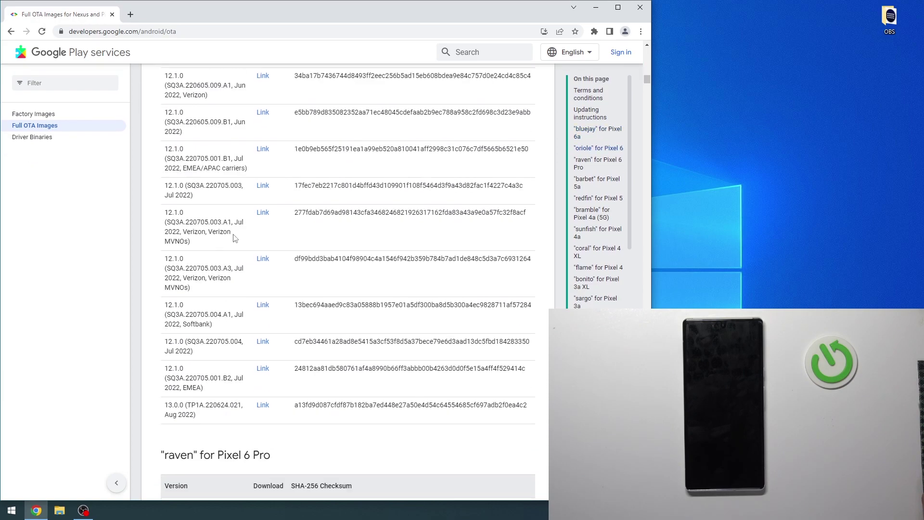
scroll(238, 236, "down", 15)
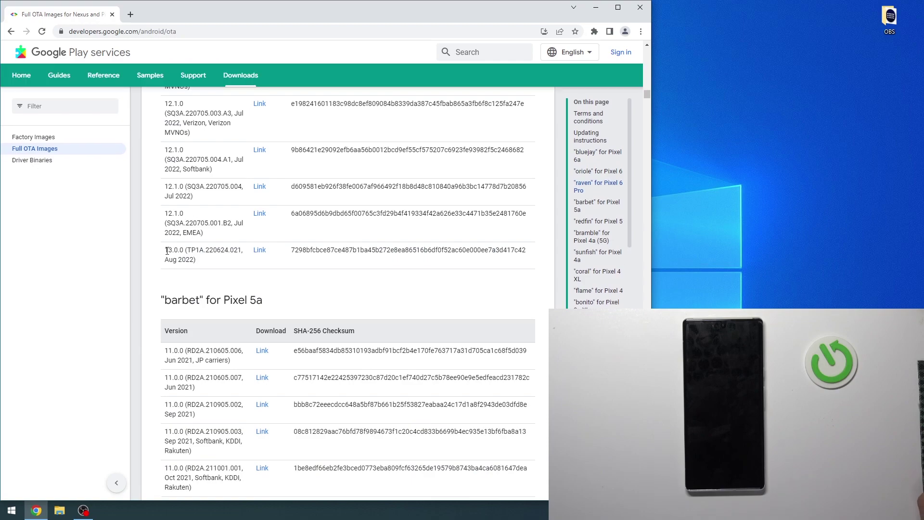
left_click_drag(166, 251, 196, 259)
left_click(211, 264)
- Start the 13.0.0 Pixel 6 Pro OTA download, cancel it, then open File Explorer
left_click(259, 251)
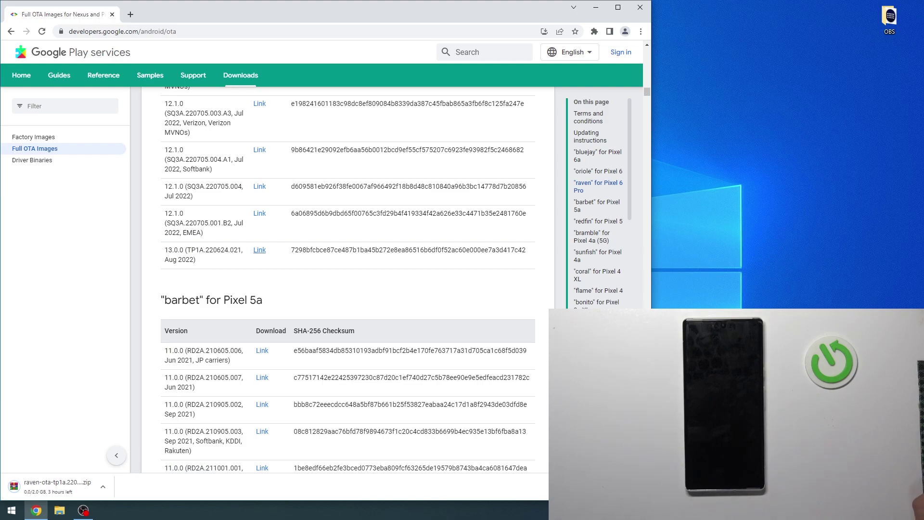
left_click(102, 487)
left_click(121, 472)
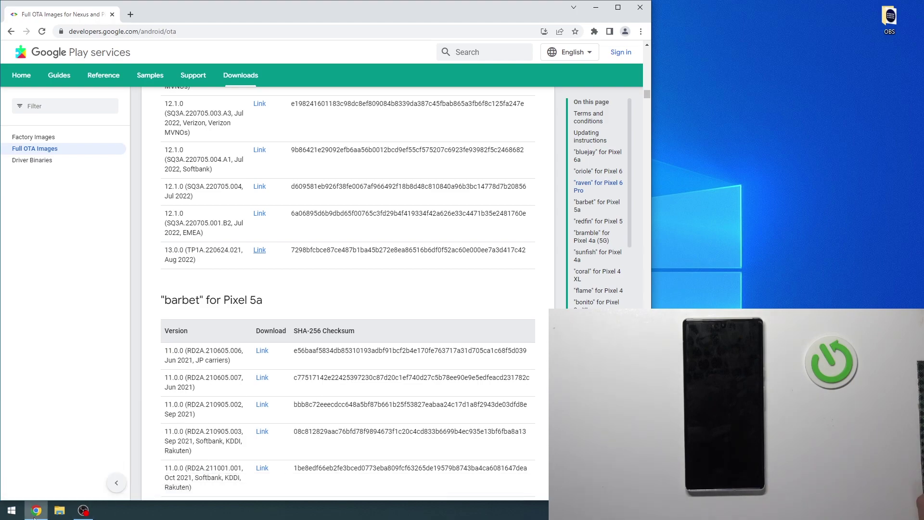
left_click(59, 510)
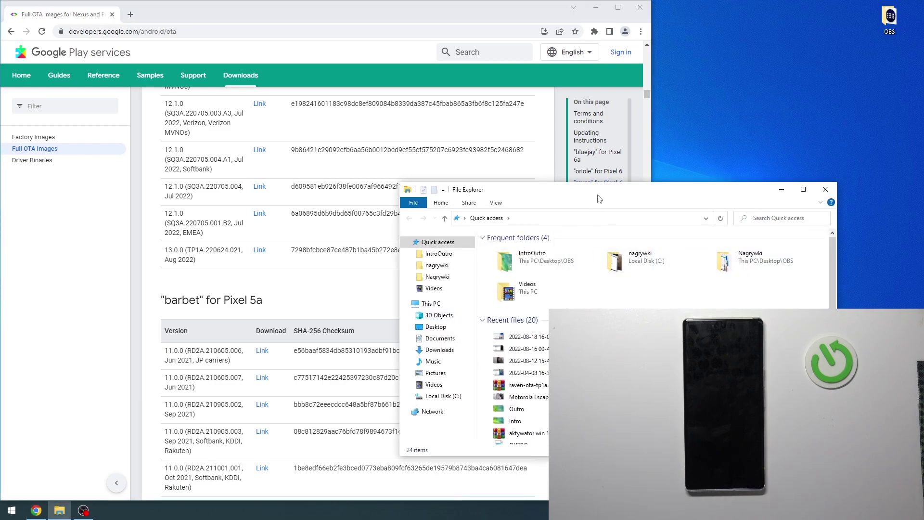
- Cut the raven-ota-tp1a.220624.021-7298bfcb zip from the Downloads folder
left_click_drag(599, 198, 243, 102)
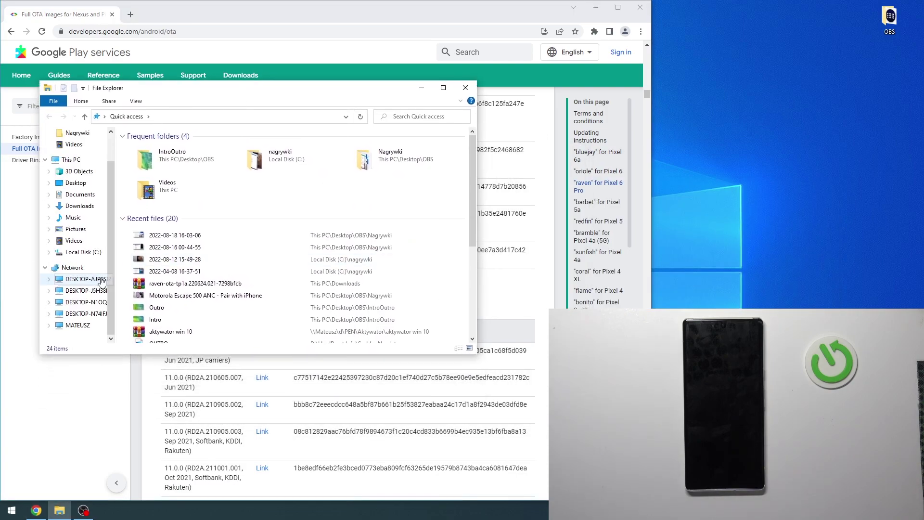
scroll(53, 270, "down", 1)
scroll(72, 245, "up", 1)
left_click(79, 249)
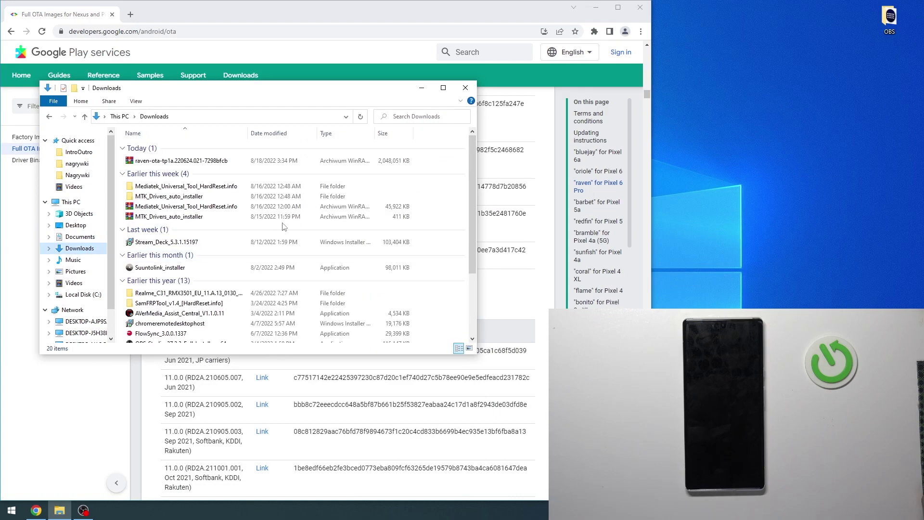
left_click(230, 161)
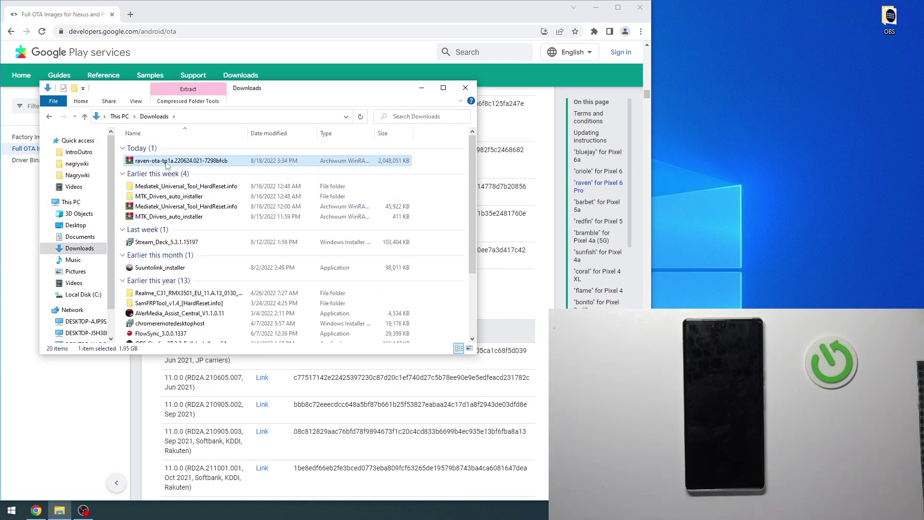
right_click(211, 161)
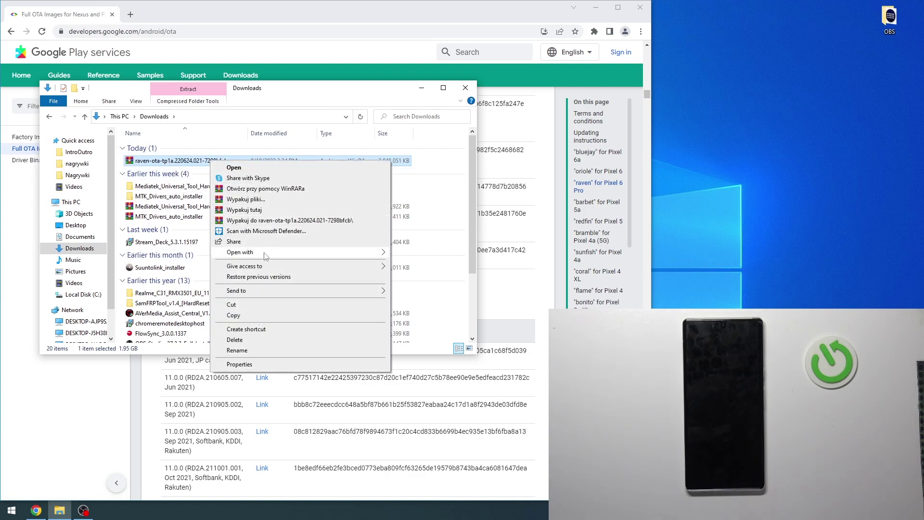
left_click(233, 315)
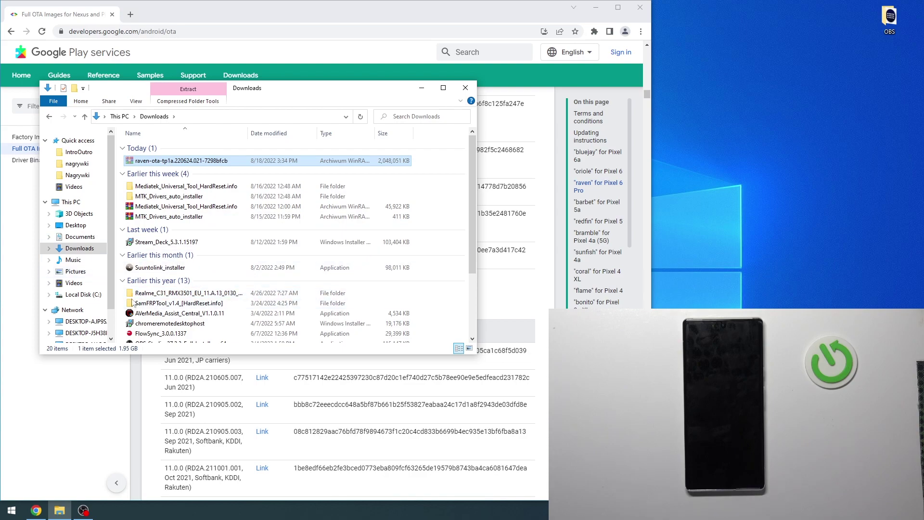
- Paste the OTA zip into C:\Windows, granting administrator permission for the move
left_click(81, 294)
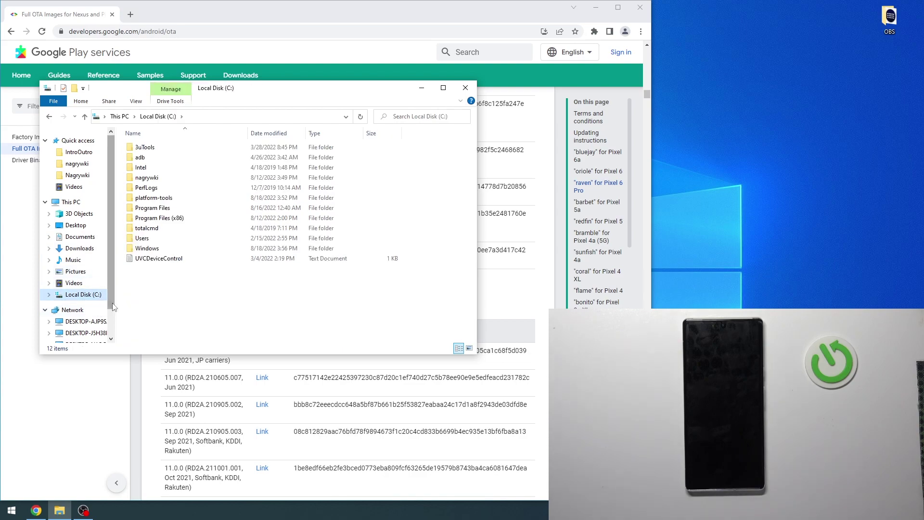
double_click(147, 247)
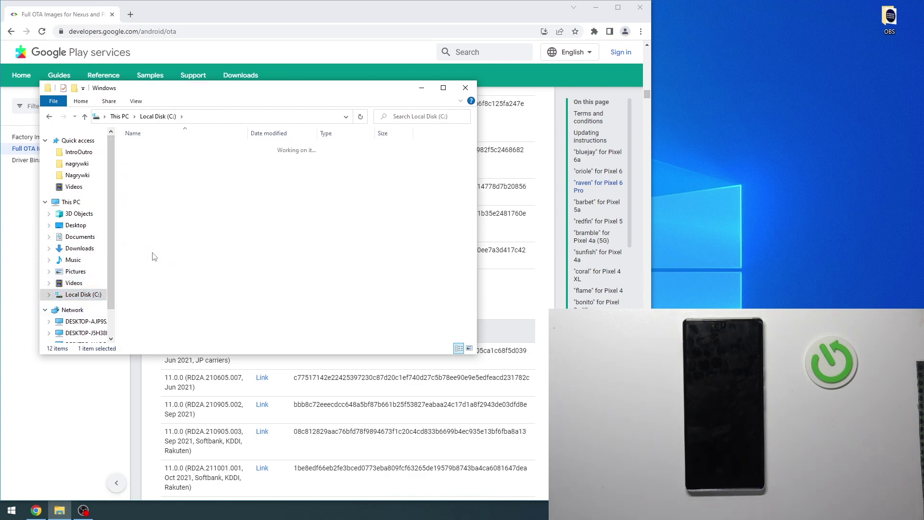
scroll(187, 191, "down", 9)
scroll(188, 191, "down", 20)
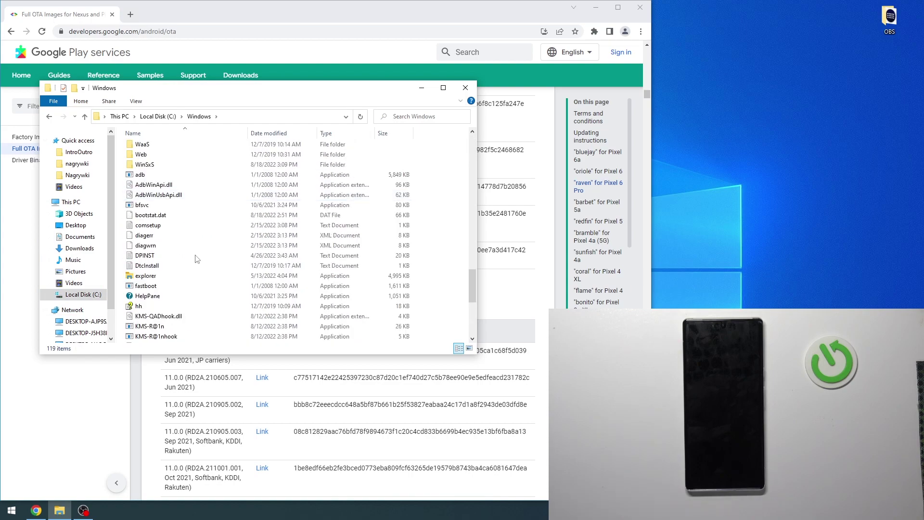
right_click(435, 186)
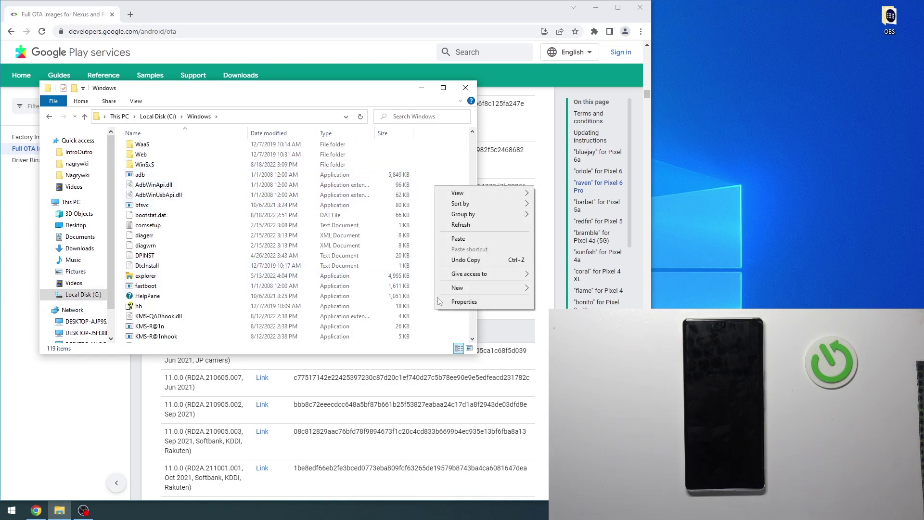
left_click(458, 239)
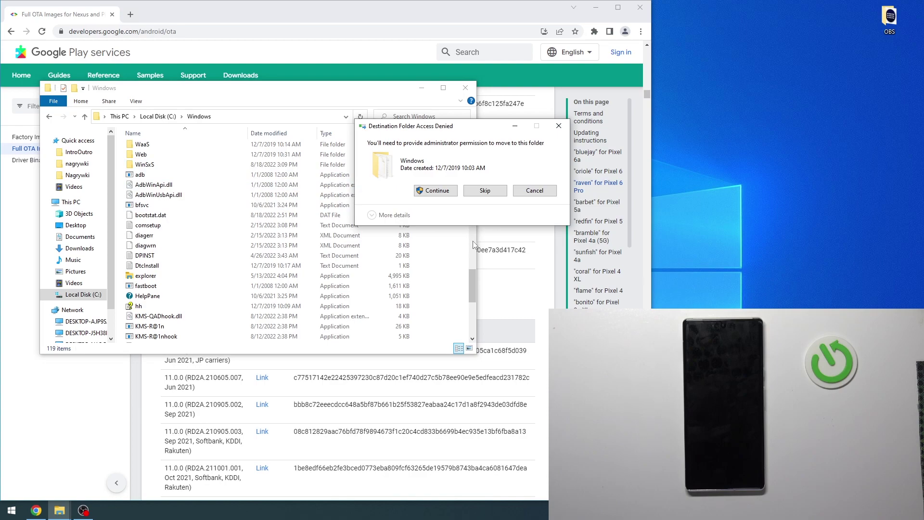
left_click(448, 191)
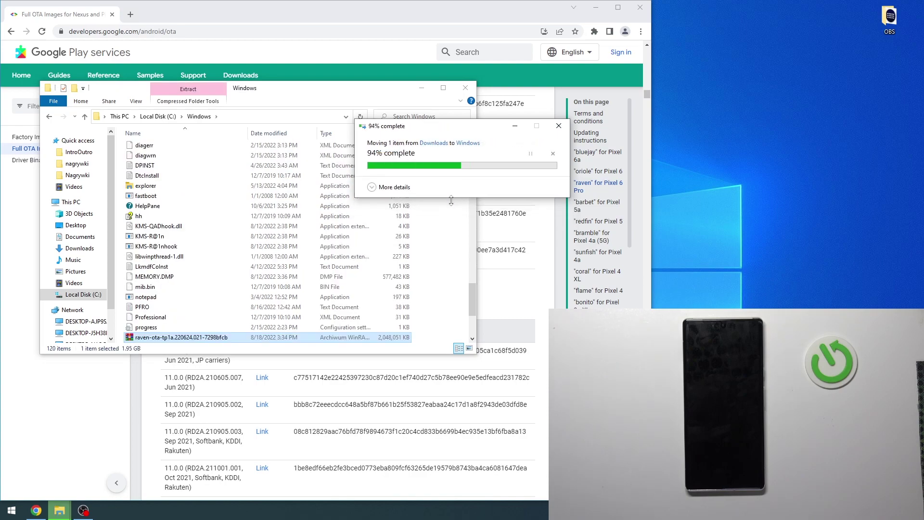
scroll(306, 308, "down", 2)
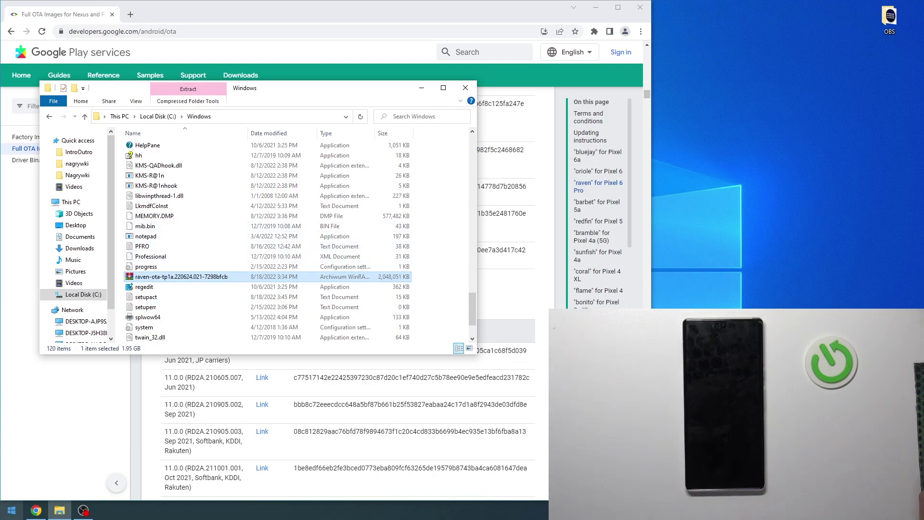
left_click(11, 510)
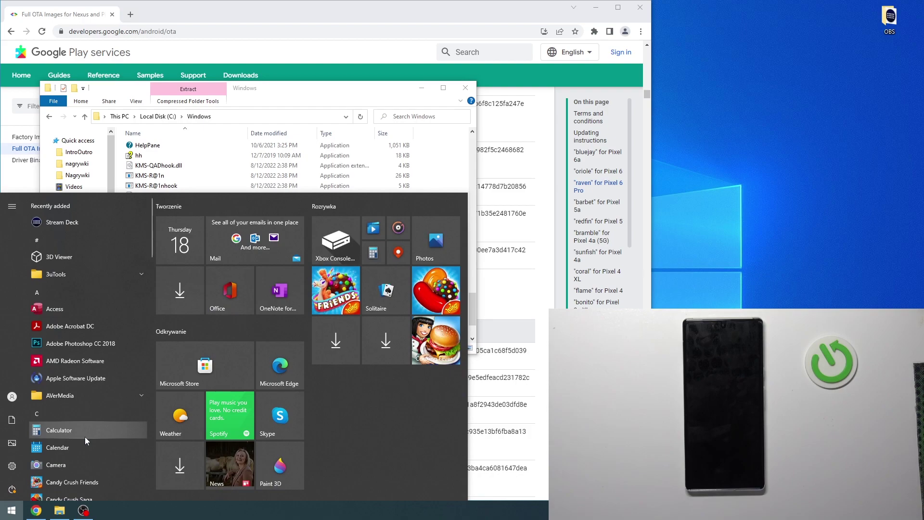
- Launch Command Prompt via 'cmd' and run adb to print its full help listing
type("cmd")
key("Return")
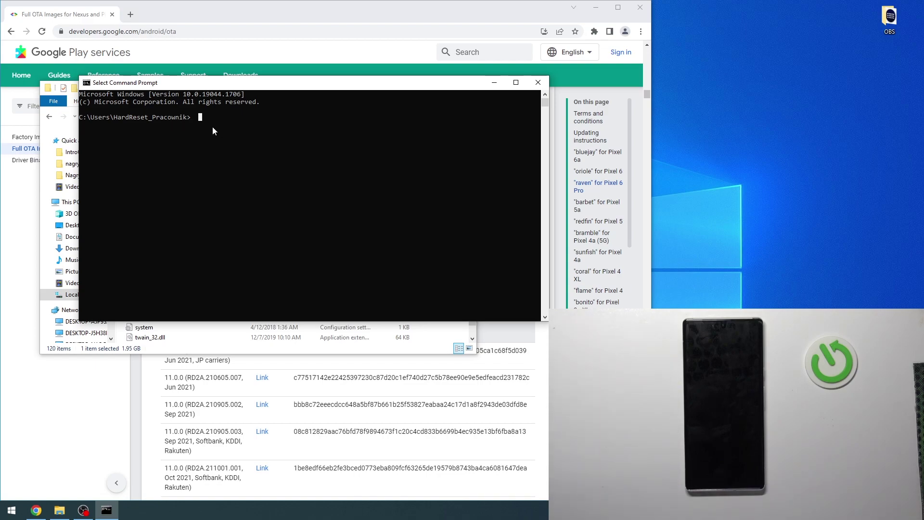
type("adb")
key("Return")
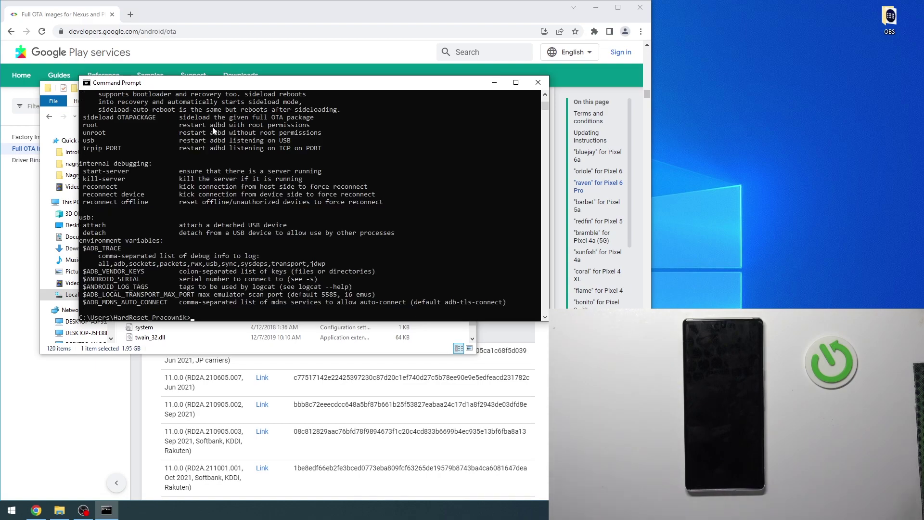
scroll(232, 244, "up", 10)
scroll(250, 261, "down", 12)
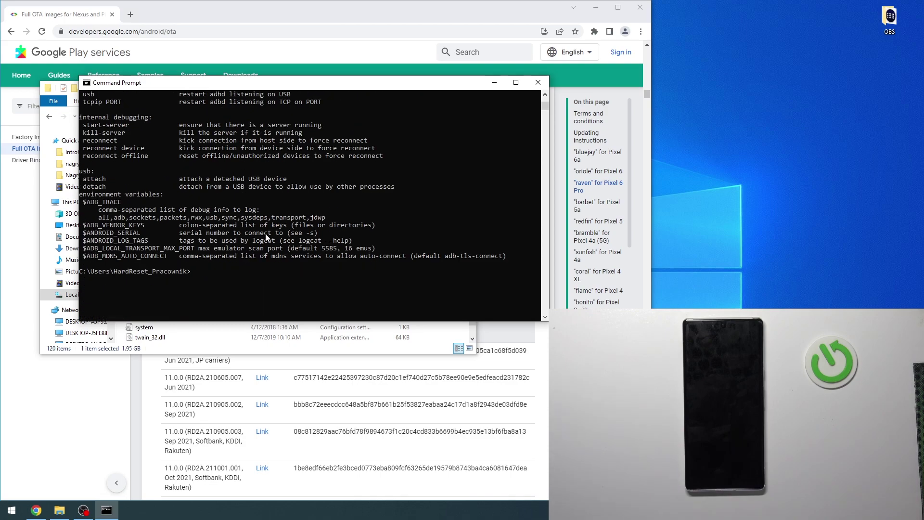
scroll(255, 243, "down", 2)
scroll(244, 246, "up", 2)
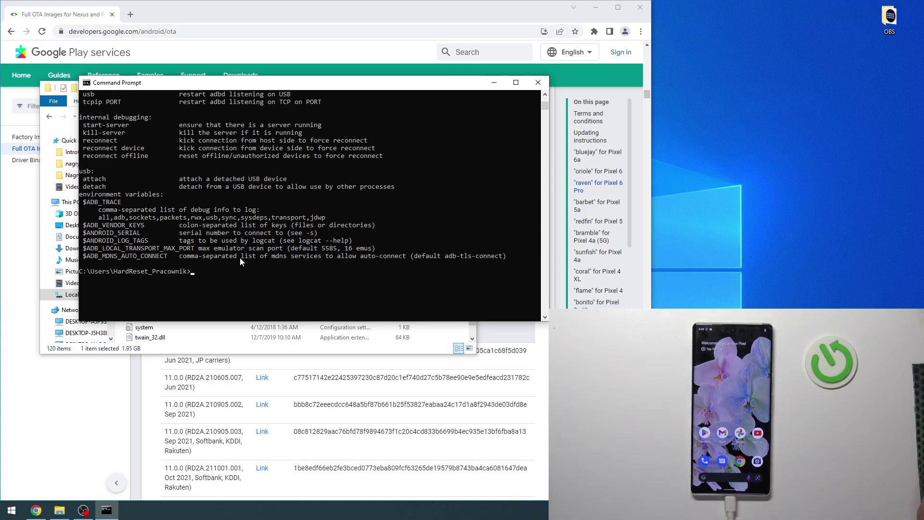
- Copy 'adb reboot recovery' from the OTA instructions and paste it into Command Prompt
left_click(337, 366)
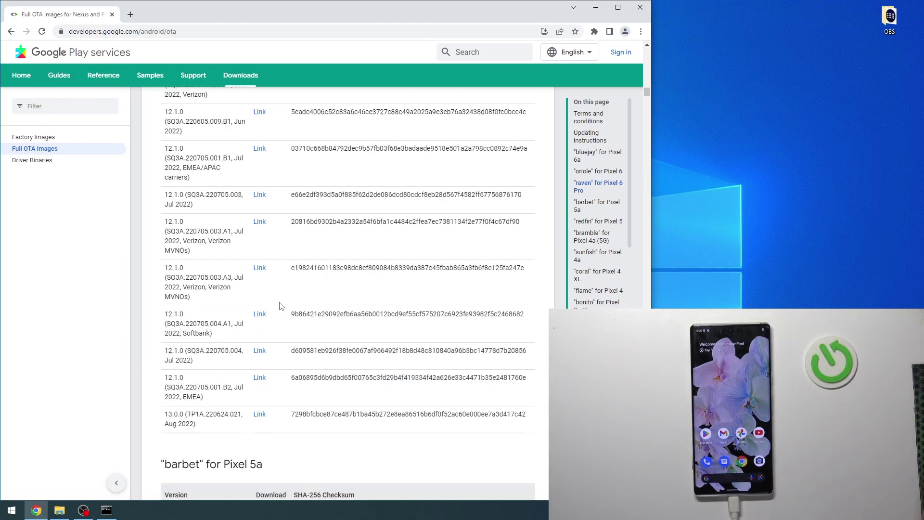
scroll(319, 298, "up", 10)
scroll(319, 299, "up", 15)
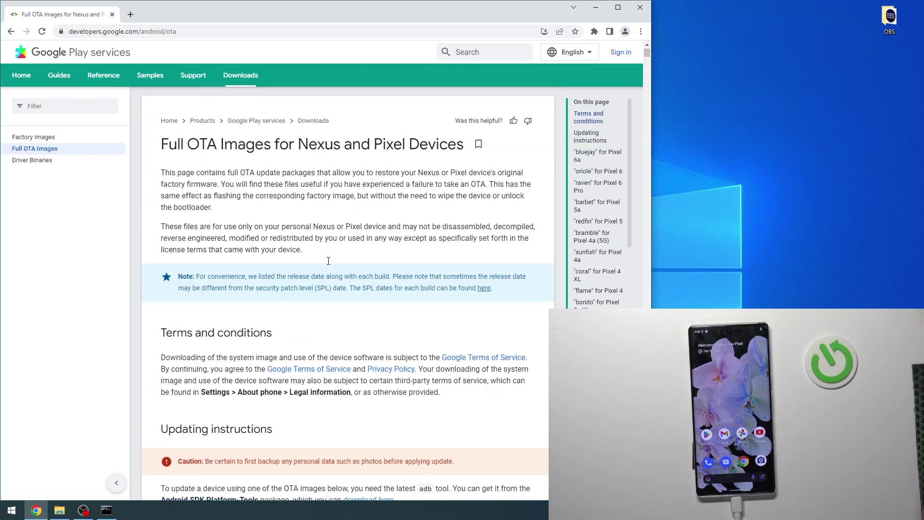
scroll(235, 294, "down", 6)
scroll(121, 195, "down", 1)
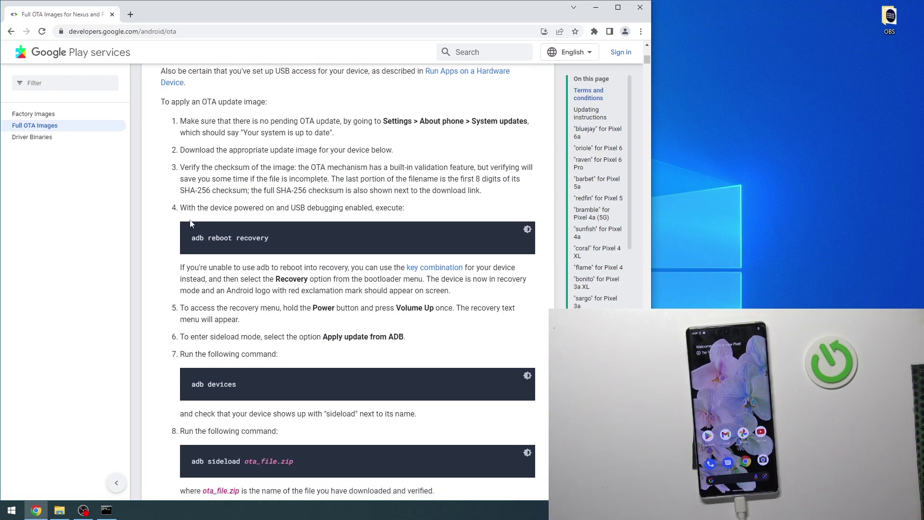
triple_click(246, 235)
key("ctrl+c")
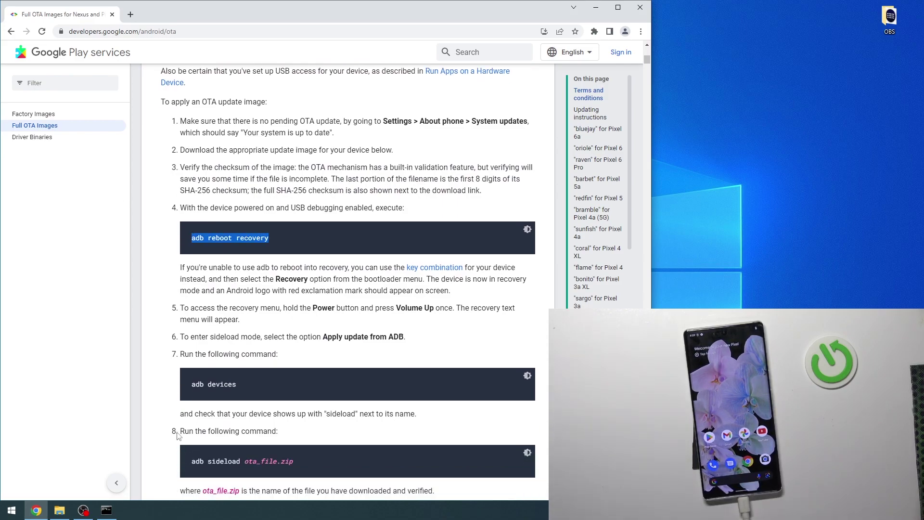
left_click(114, 509)
key("ctrl+v")
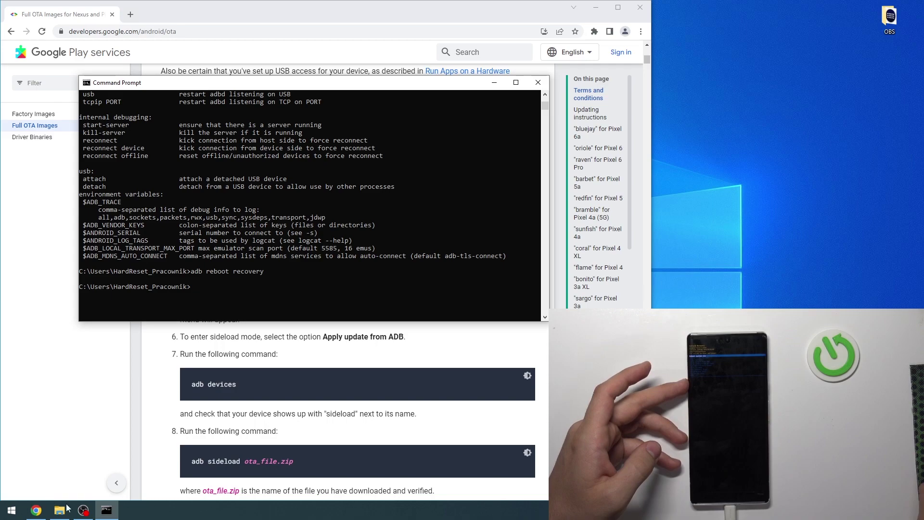
- Minimize the OBS recording window
left_click(83, 510)
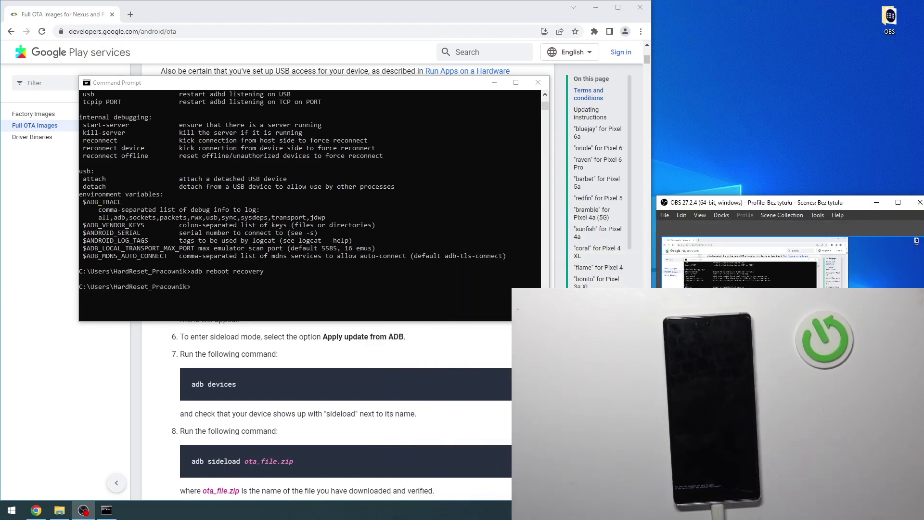
left_click(876, 203)
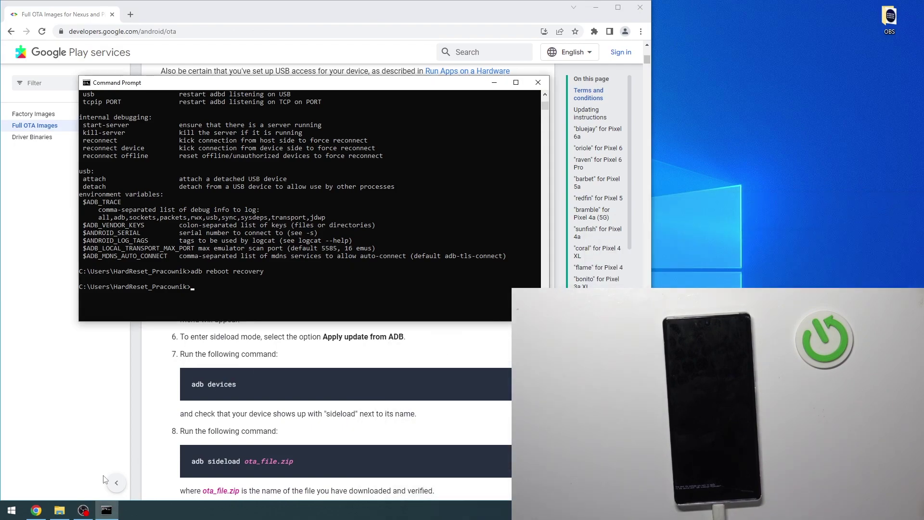
left_click(84, 510)
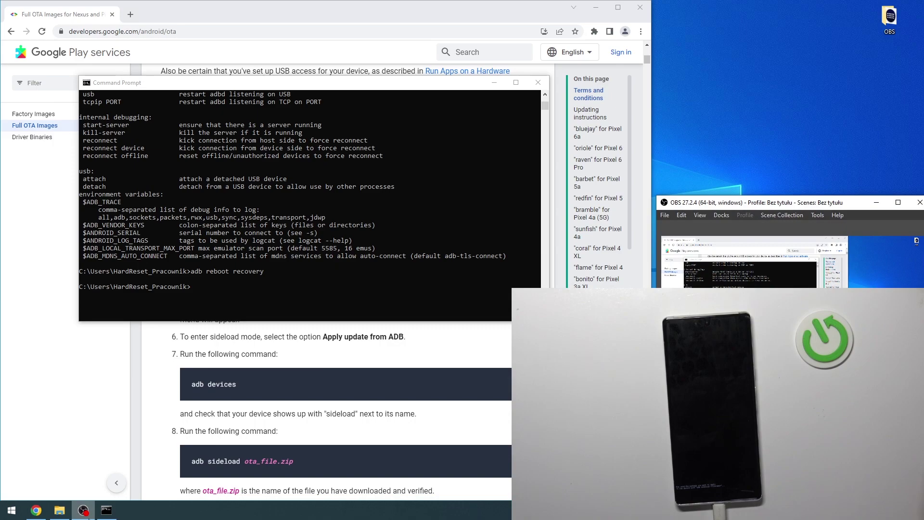
left_click(84, 510)
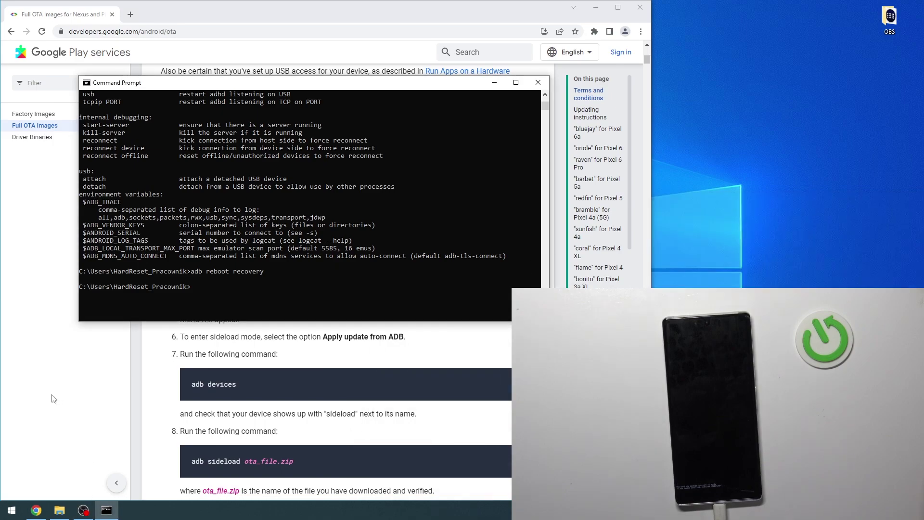
- Return to the OTA instructions page and scroll to the 'adb devices' step
left_click(55, 400)
scroll(242, 386, "down", 2)
scroll(216, 326, "down", 2)
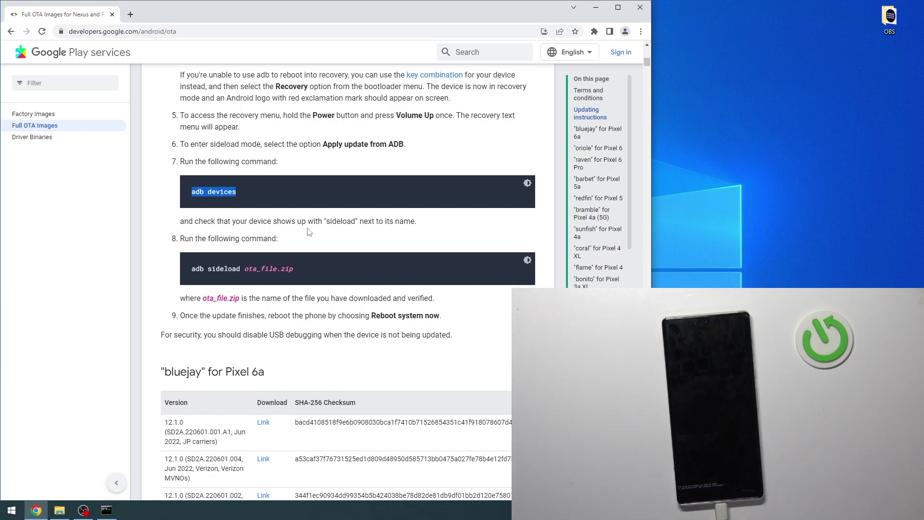
- Copy 'adb devices', run it in Command Prompt, and select the listed device serial
left_click_drag(186, 212, 365, 226)
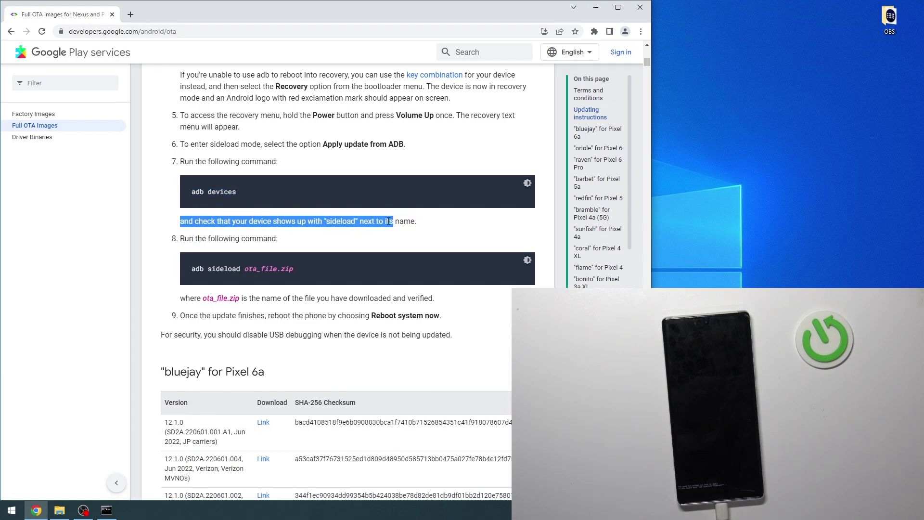
left_click_drag(200, 190, 221, 195)
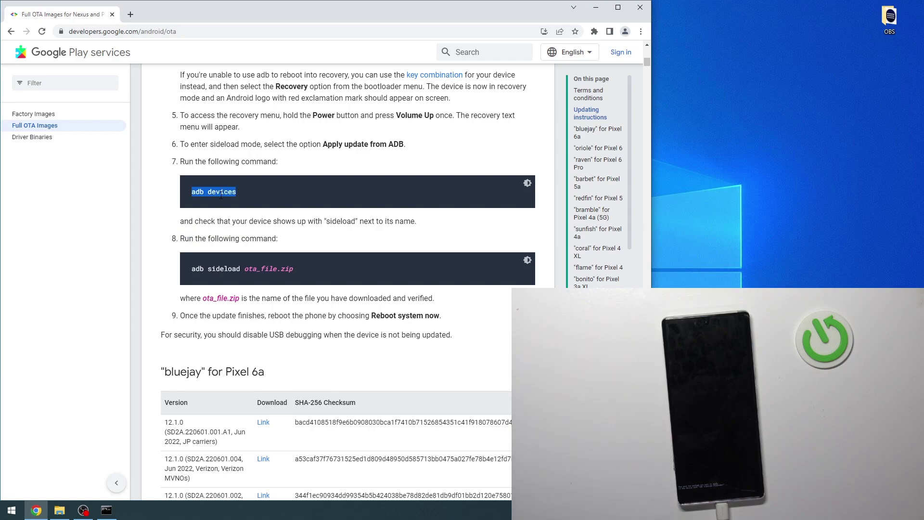
left_click(107, 509)
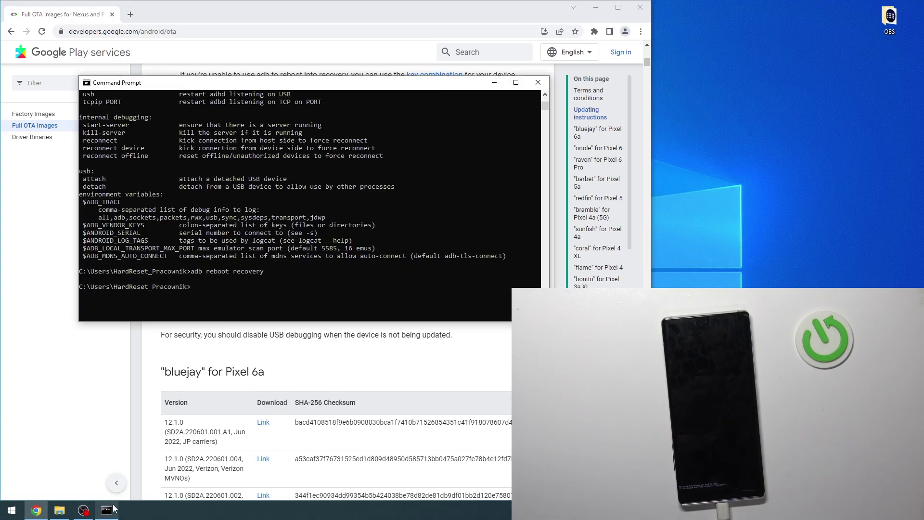
key("Return")
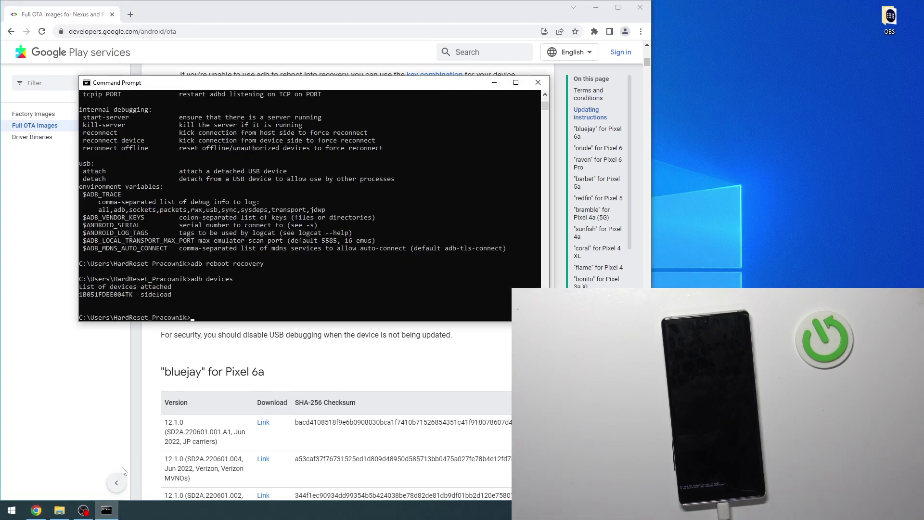
double_click(89, 299)
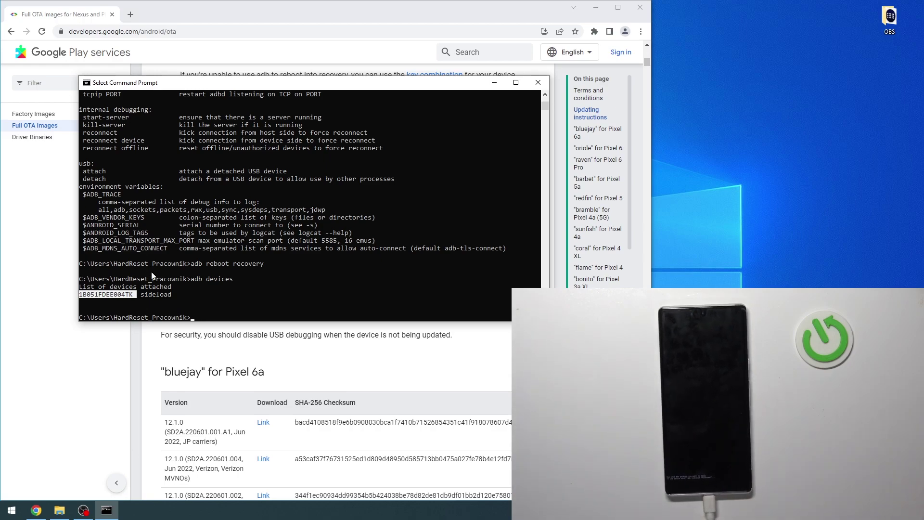
- Copy 'adb sideload' from the instructions and paste it at the Command Prompt
left_click(168, 298)
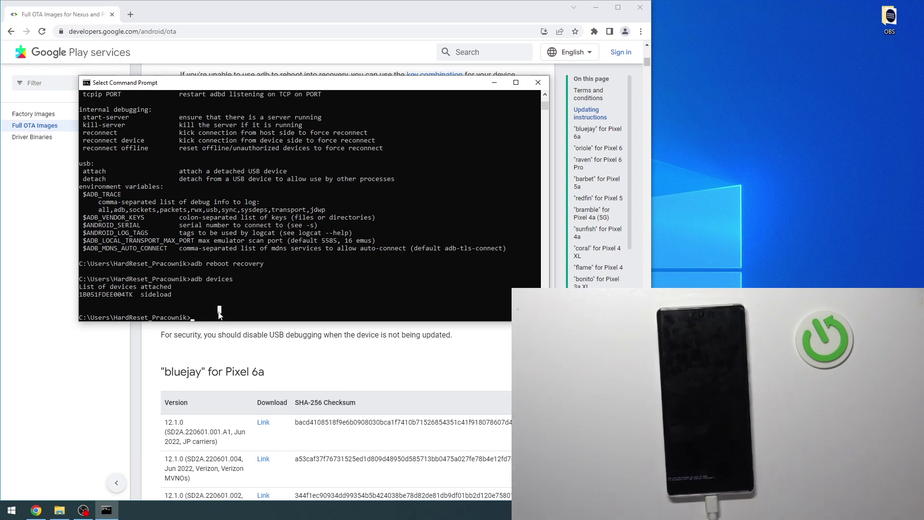
key("alt+Tab")
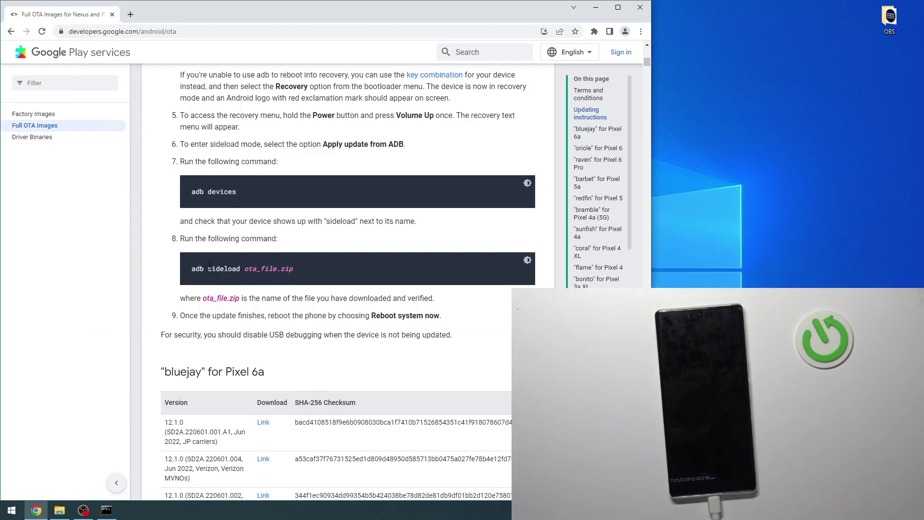
left_click_drag(197, 268, 225, 269)
key("ctrl+c")
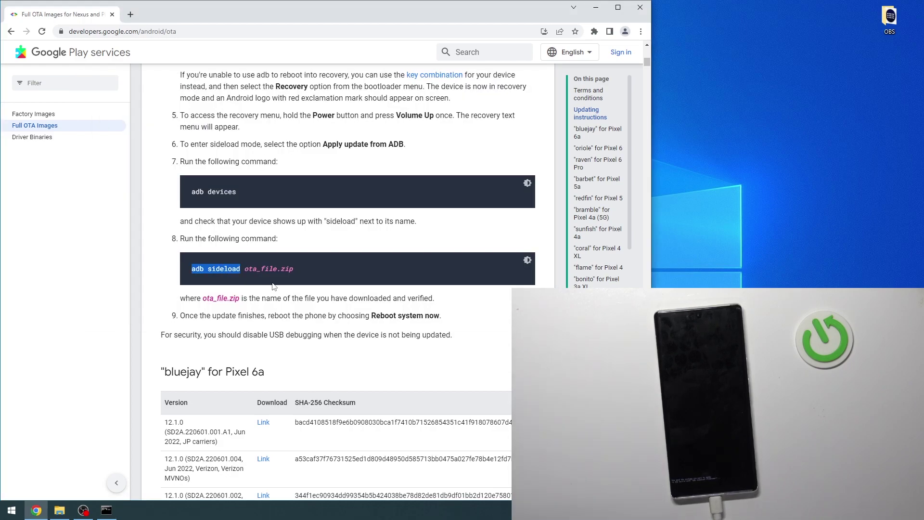
key("alt+Tab")
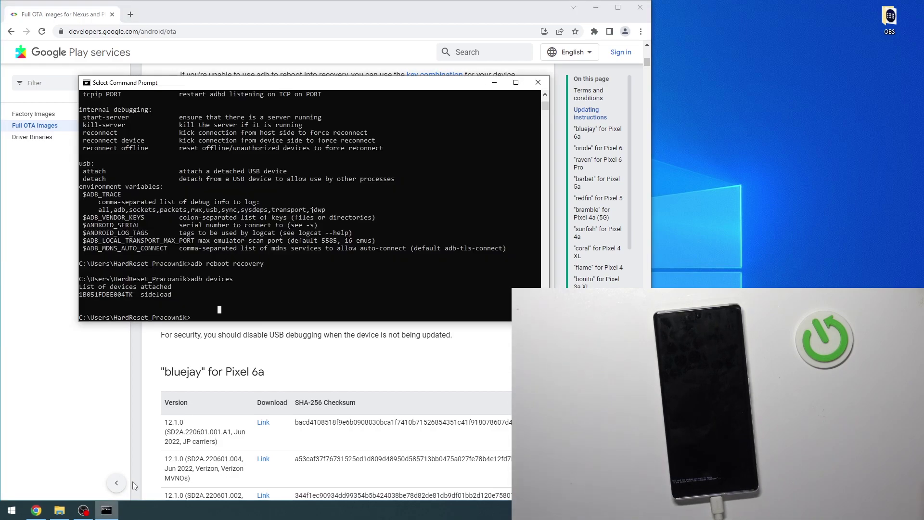
right_click(214, 316)
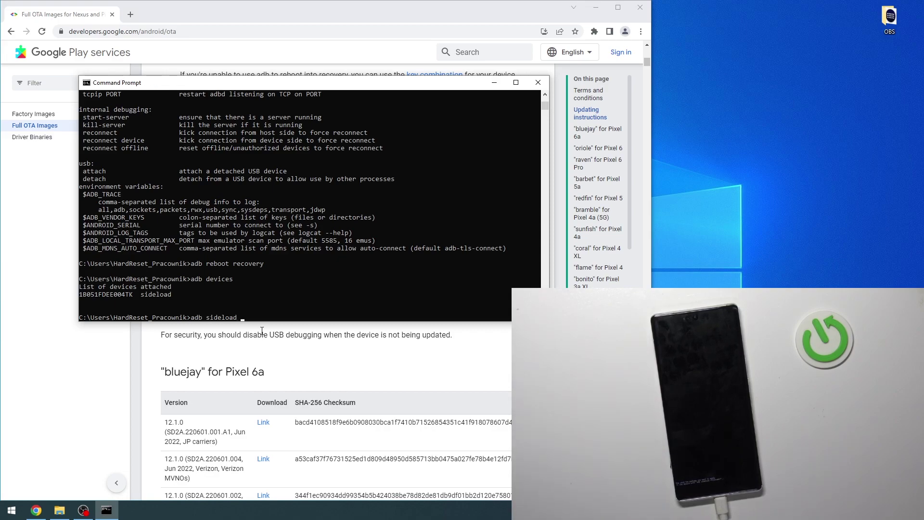
- Drop the raven OTA zip into the console to add its path, then run the sideload
left_click(59, 510)
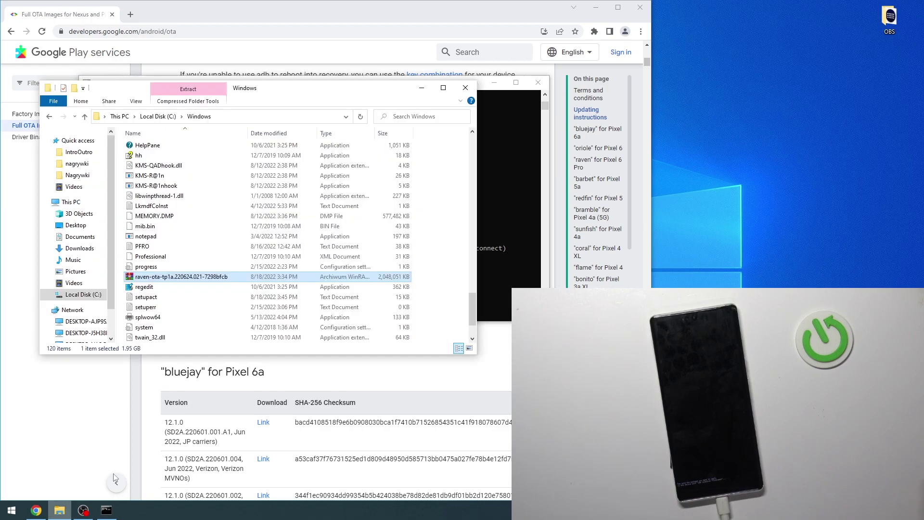
left_click_drag(270, 91, 614, 88)
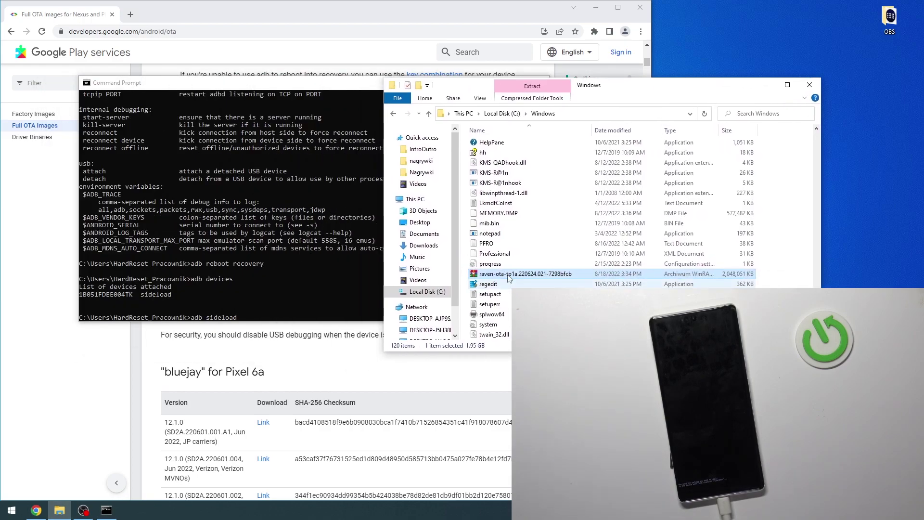
left_click_drag(516, 281, 291, 311)
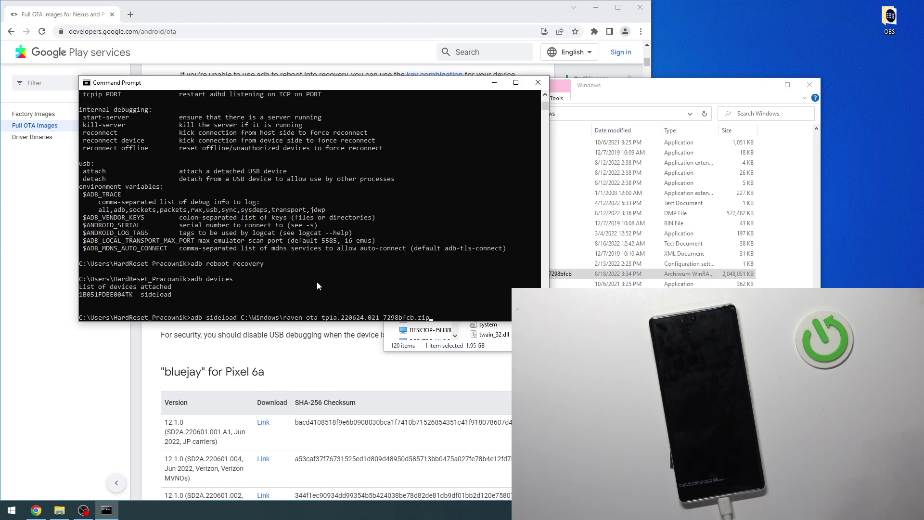
key("Return")
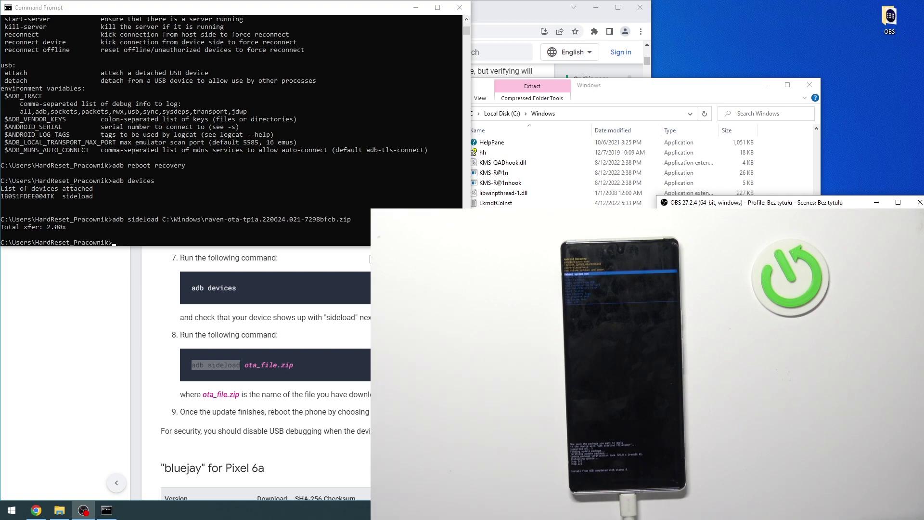
- Run 'adb reboot' in Command Prompt, which returns 'no devices/emulators found'
left_click(137, 242)
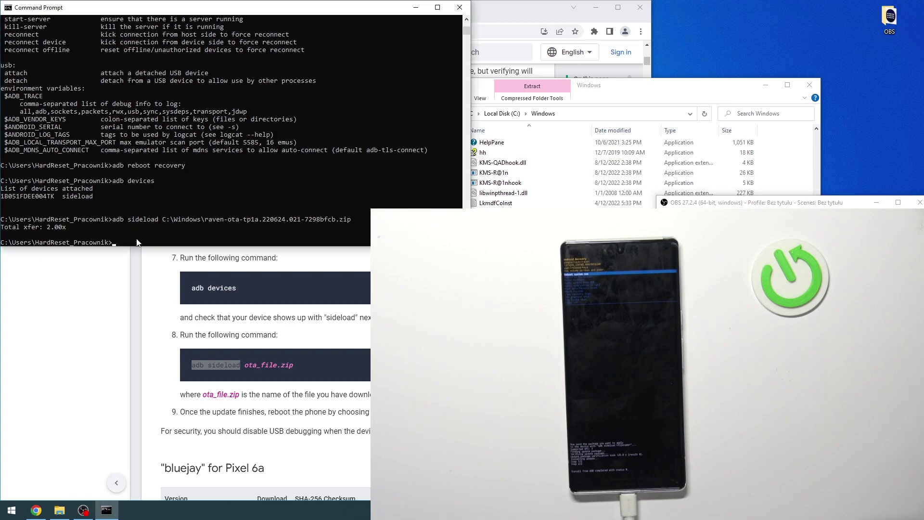
type("adb")
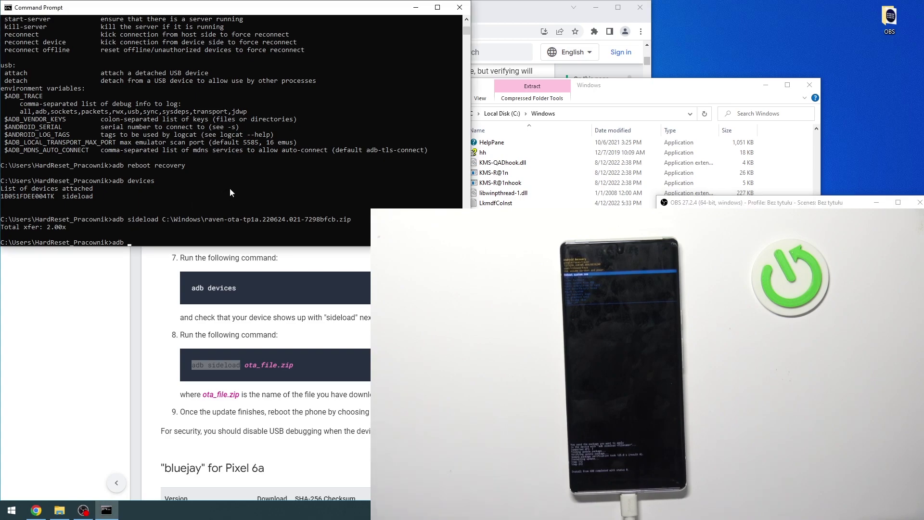
type(" reboot")
key("Return")
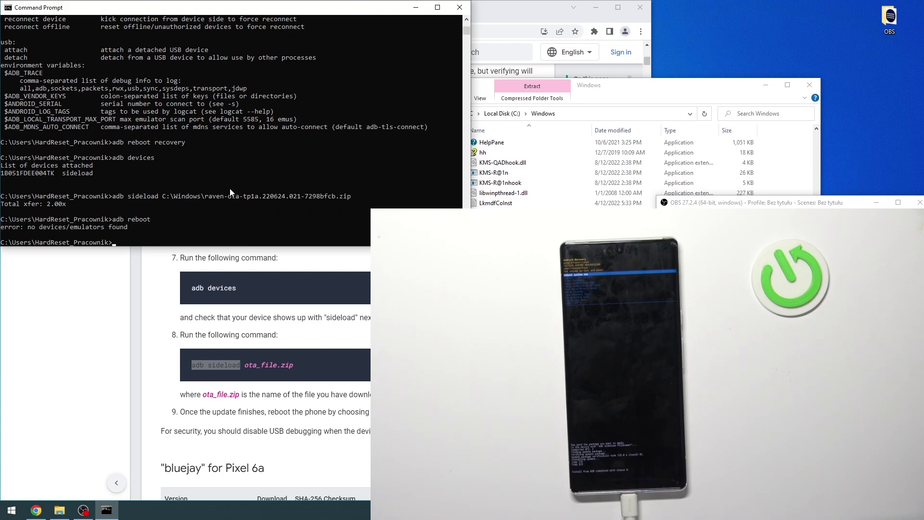